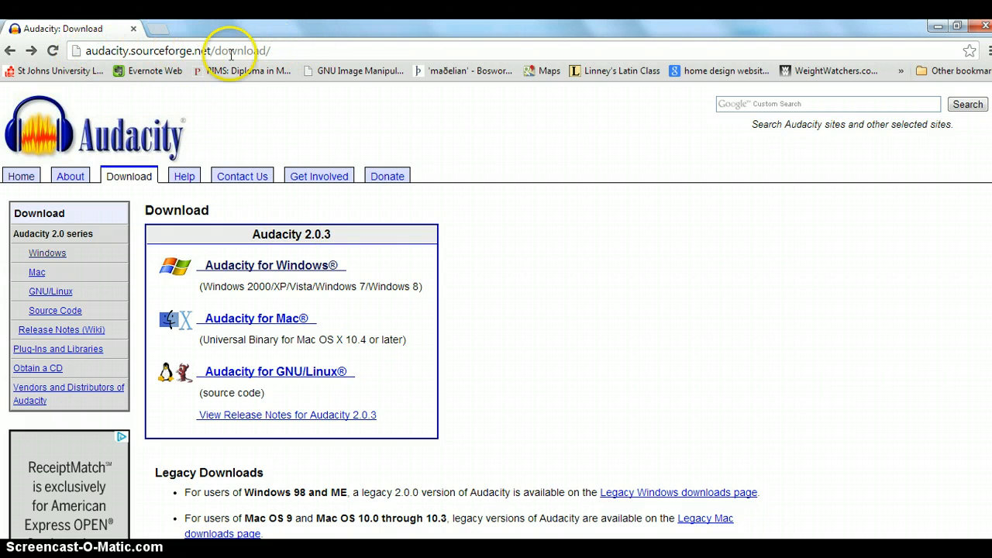
Leave the Audacity download page in Chrome for the empty Audacity project window
{"action": "left_click_drag", "start_coordinate": [130, 51], "coordinate": [165, 51]}
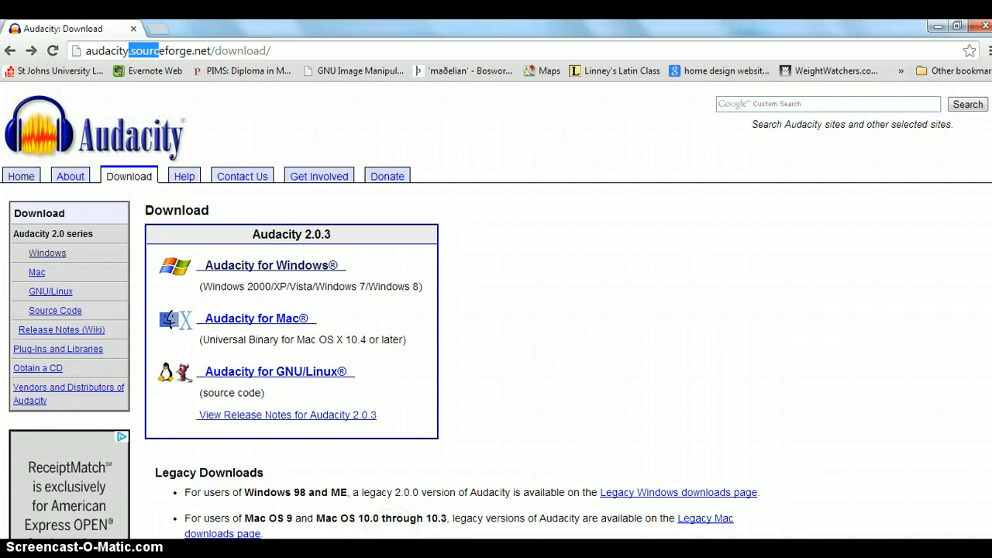
{"action": "left_click", "coordinate": [392, 488]}
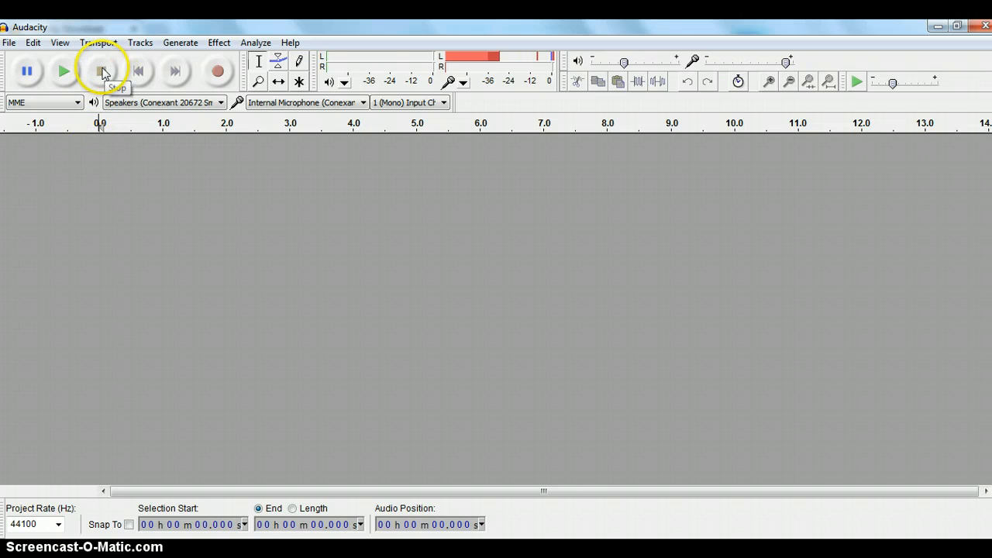
Record about ten seconds of mono voice from the internal microphone onto a new track
{"action": "left_click", "coordinate": [234, 237]}
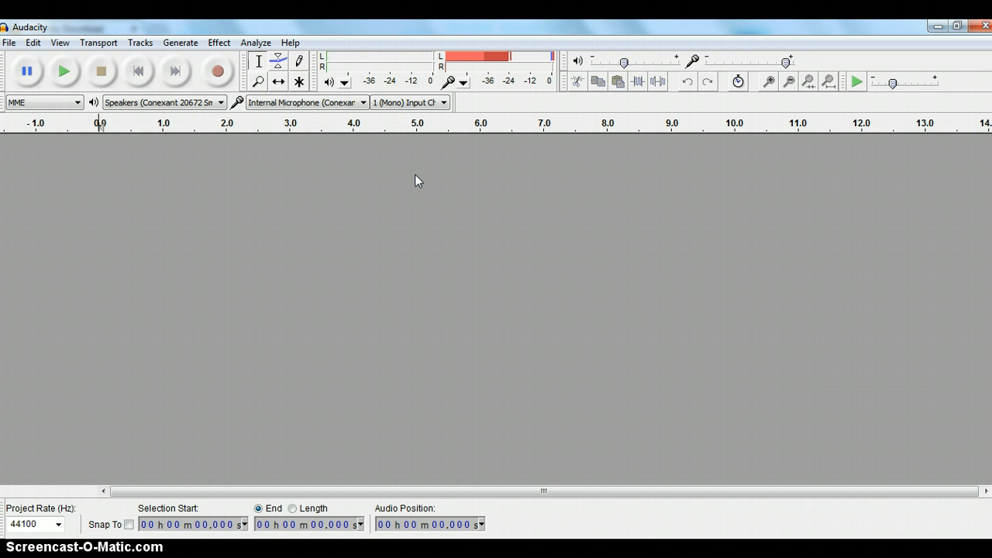
{"action": "left_click", "coordinate": [219, 72]}
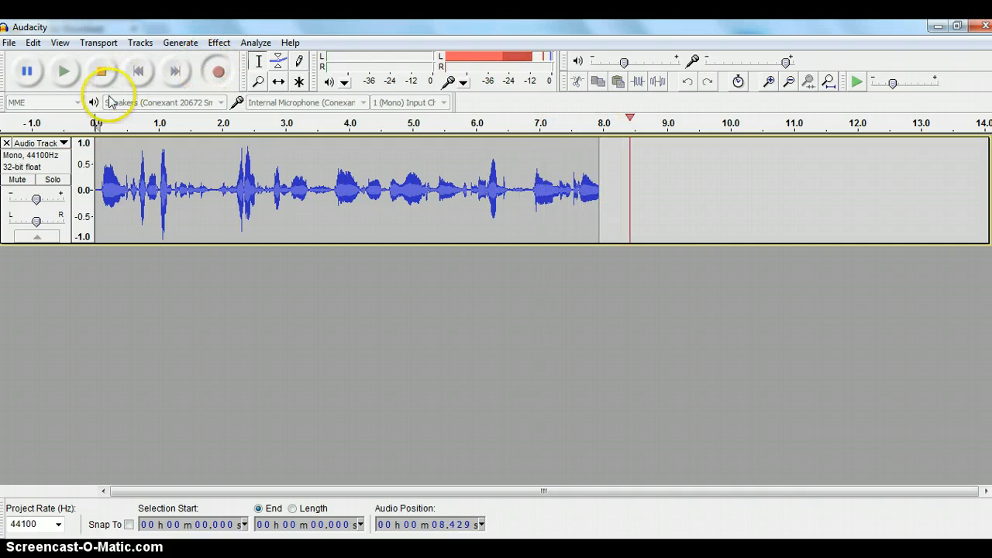
{"action": "left_click", "coordinate": [100, 72]}
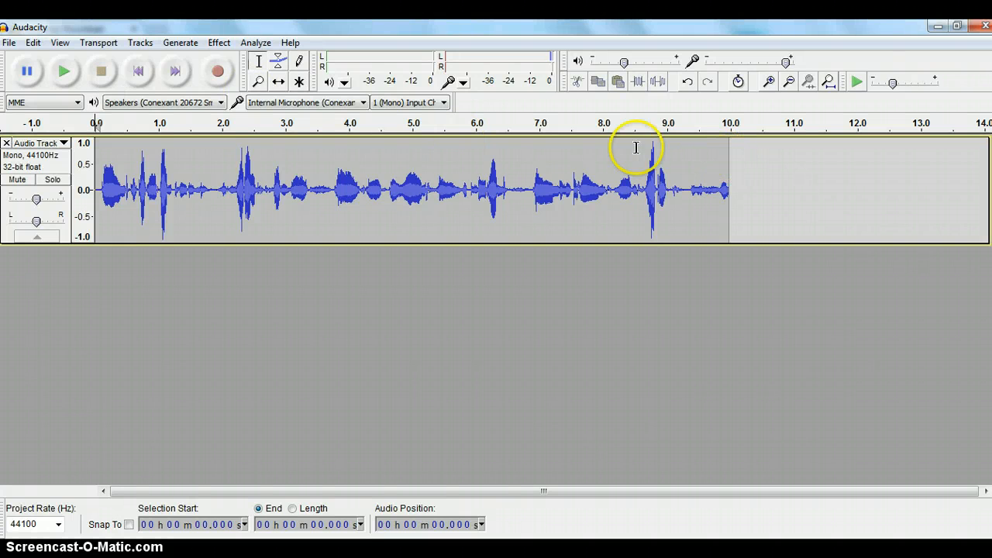
Delete the recording's tail from 6.792 s to the end
{"action": "left_click", "coordinate": [524, 146]}
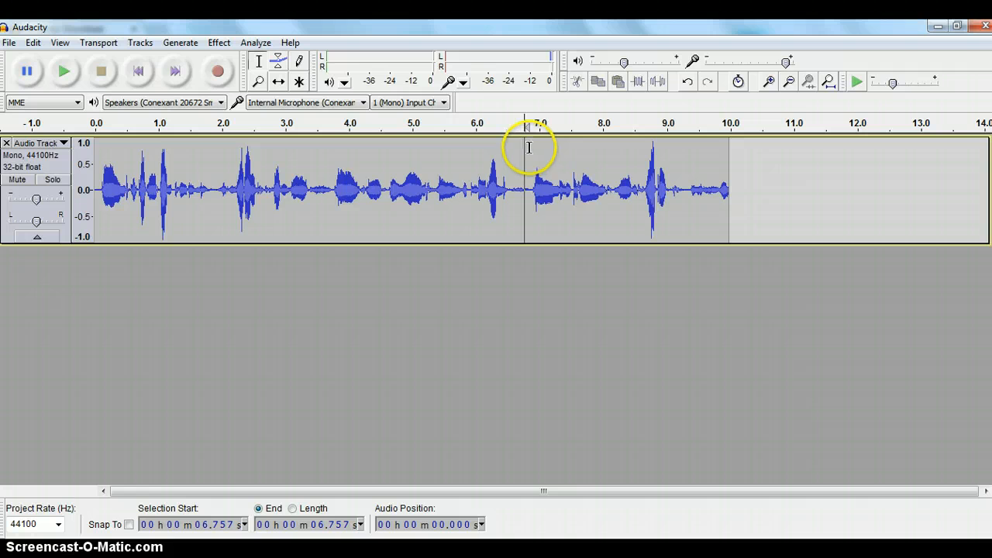
{"action": "left_click_drag", "start_coordinate": [527, 147], "coordinate": [730, 164]}
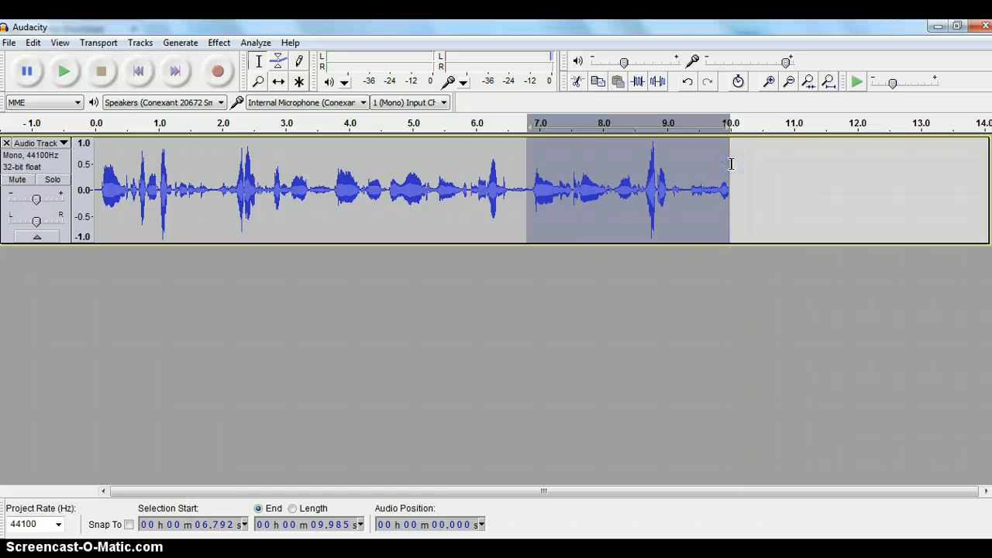
{"action": "key", "text": "Delete"}
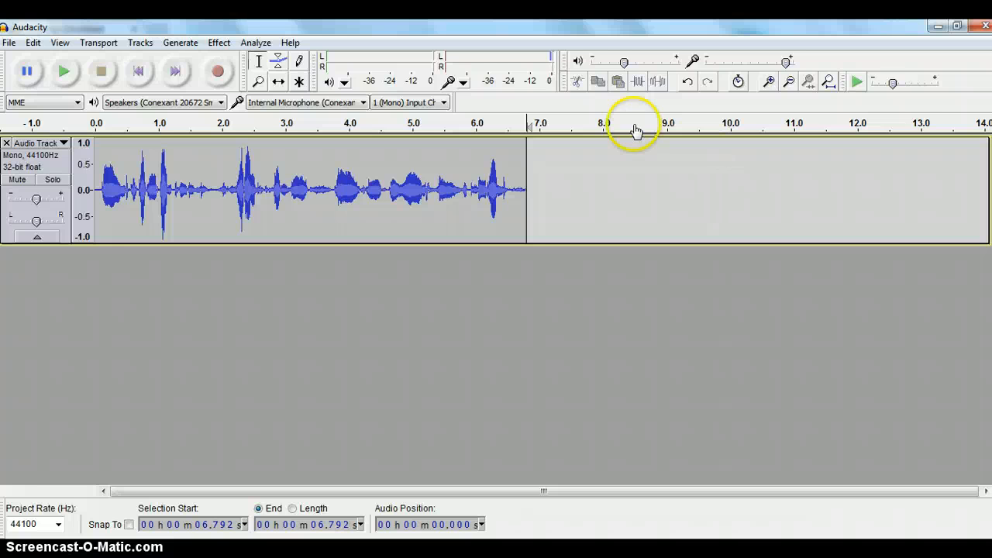
Play back the trimmed ending from 5.445 s, then place the edit point at the clip's end
{"action": "left_click", "coordinate": [593, 146]}
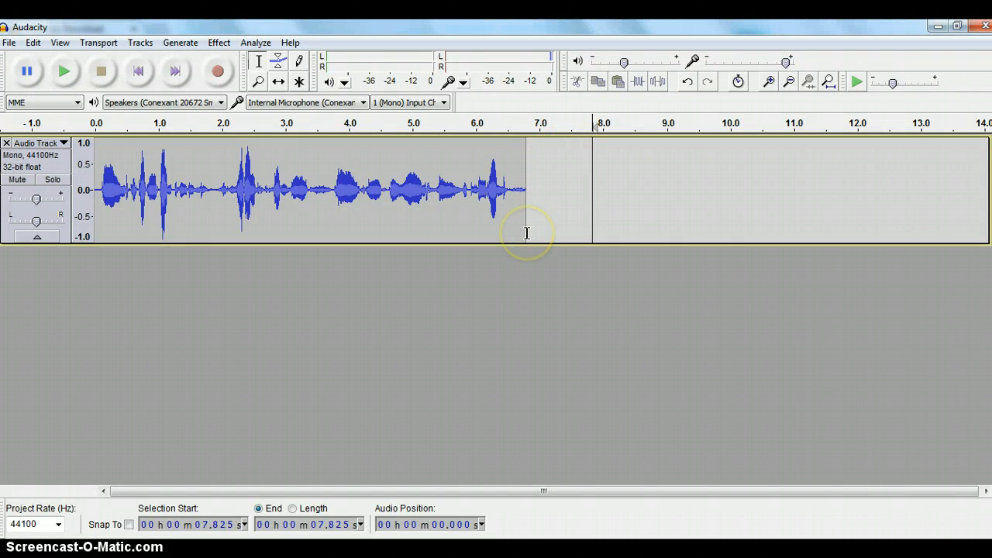
{"action": "left_click", "coordinate": [469, 143]}
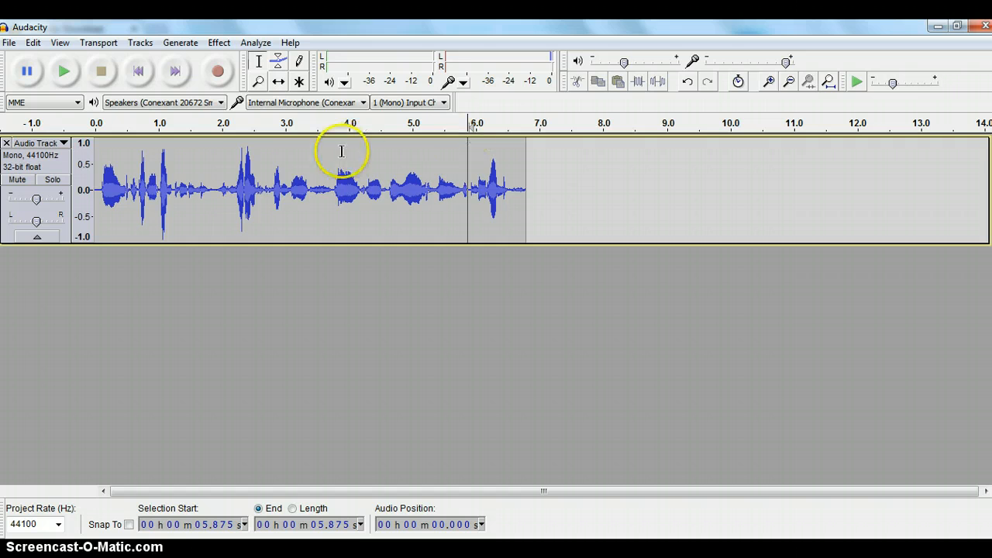
{"action": "left_click", "coordinate": [454, 151]}
{"action": "left_click", "coordinate": [489, 148]}
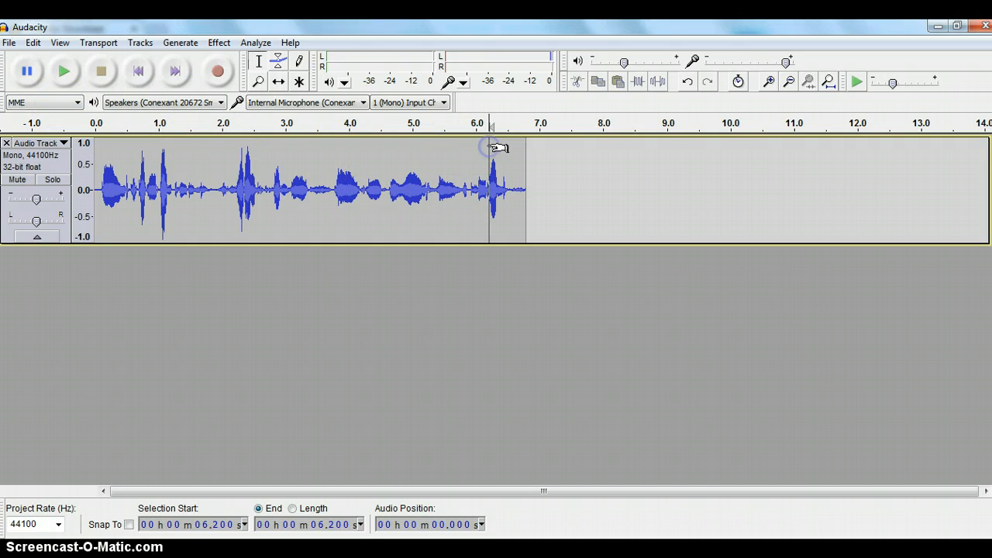
{"action": "left_click", "coordinate": [440, 148]}
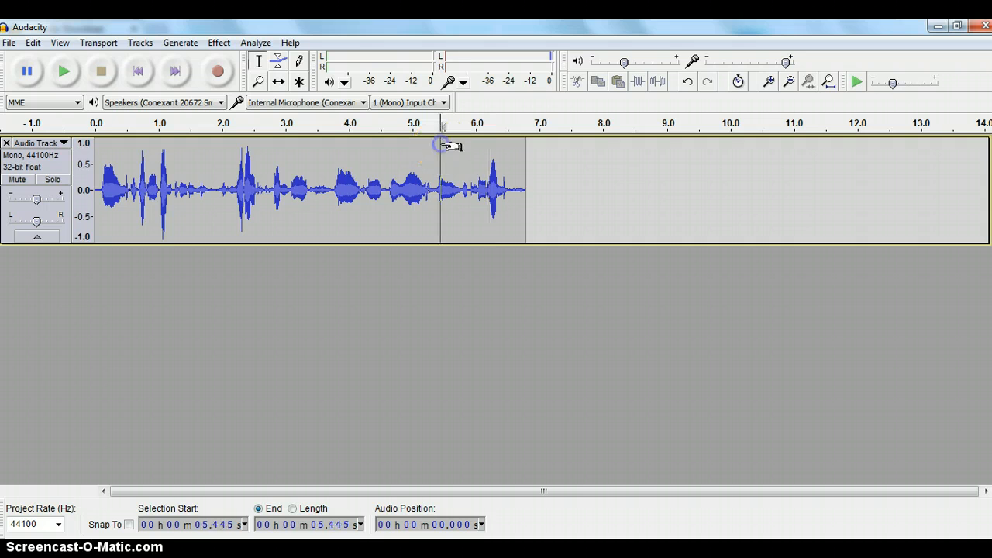
{"action": "left_click", "coordinate": [65, 69]}
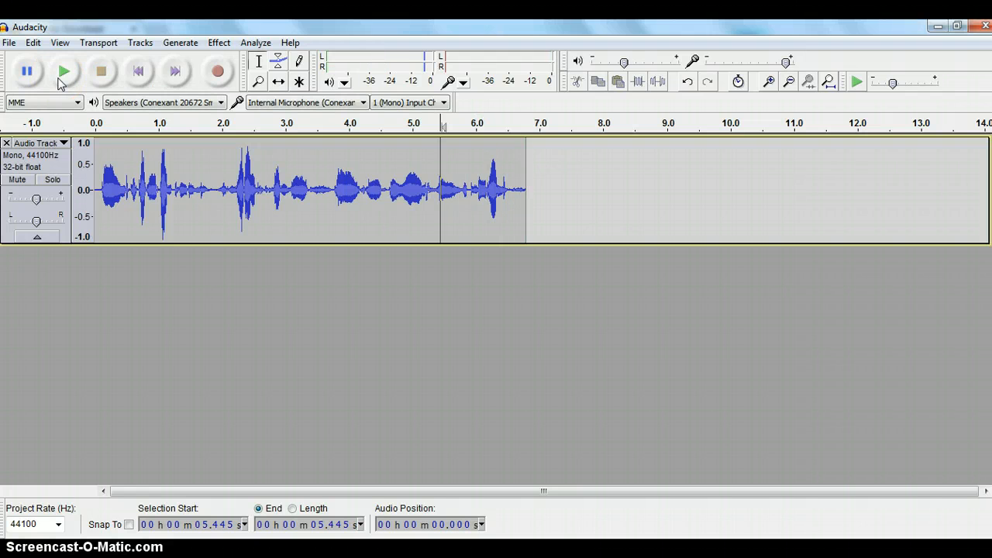
{"action": "left_click", "coordinate": [527, 140]}
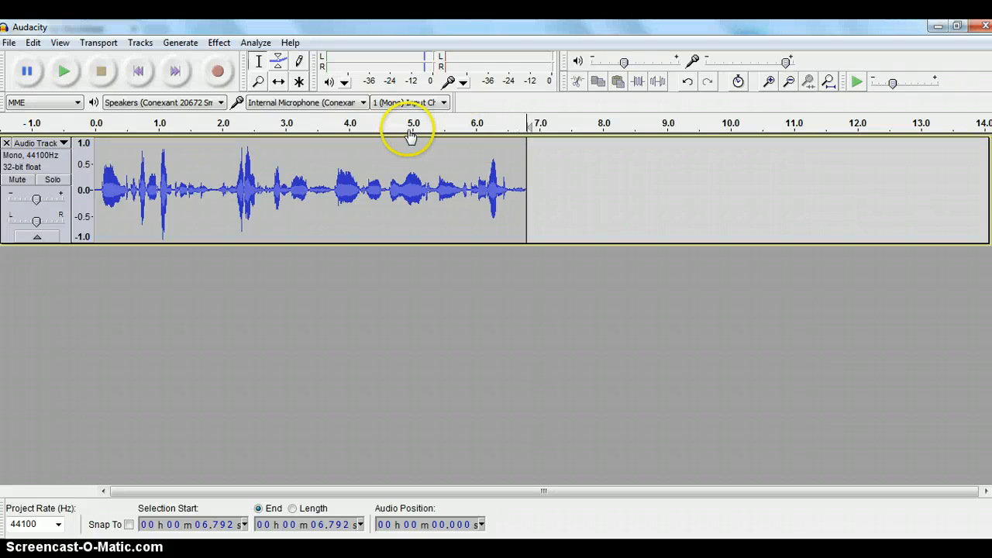
Record a second voice take on a new track, running to about 27.5 seconds
{"action": "left_click", "coordinate": [218, 73]}
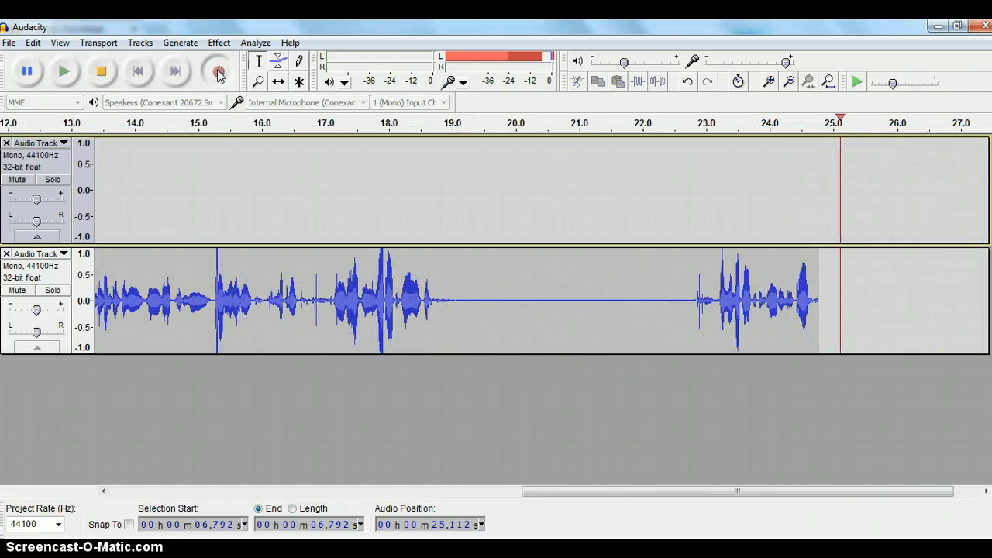
{"action": "left_click", "coordinate": [101, 70]}
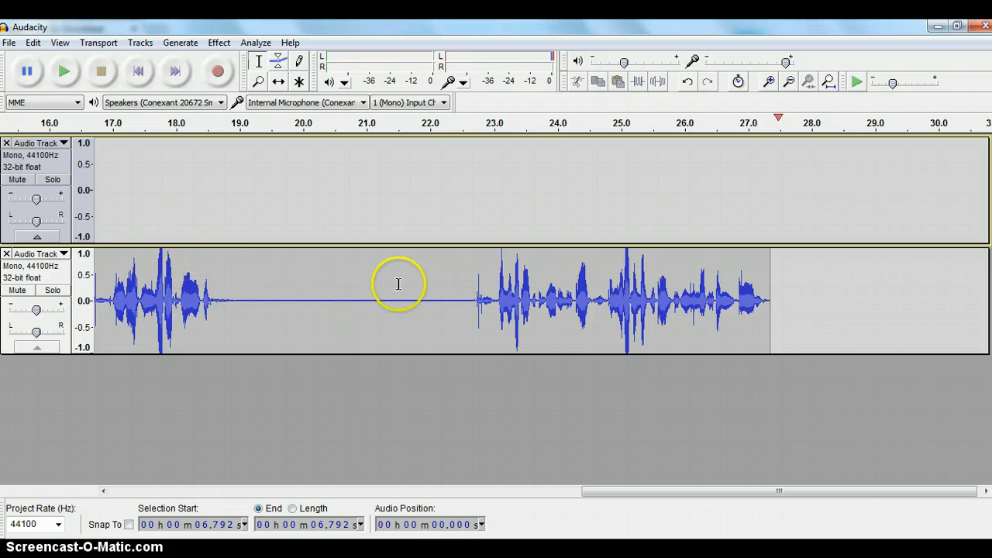
Remove the silent stretch from about 18.077 s to 22.976 s in the lower track
{"action": "left_click_drag", "start_coordinate": [181, 263], "coordinate": [491, 296]}
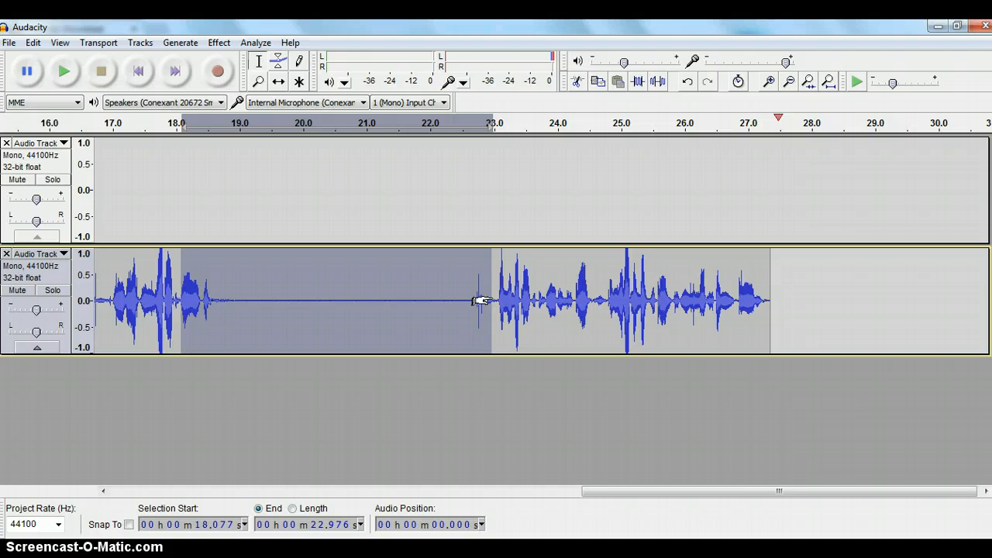
{"action": "key", "text": "Delete"}
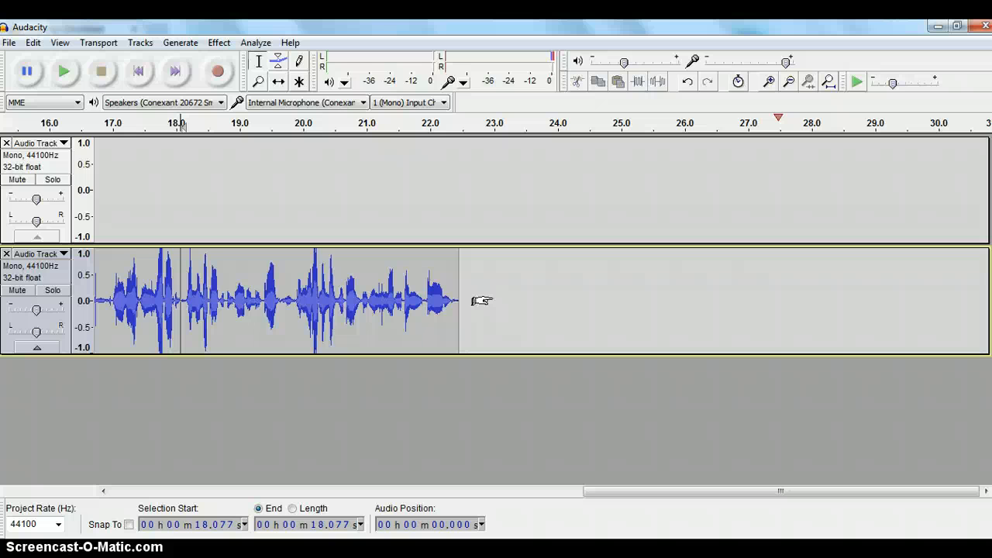
Save the project as 'demo reformation' in the reformation folder
{"action": "left_click", "coordinate": [9, 44]}
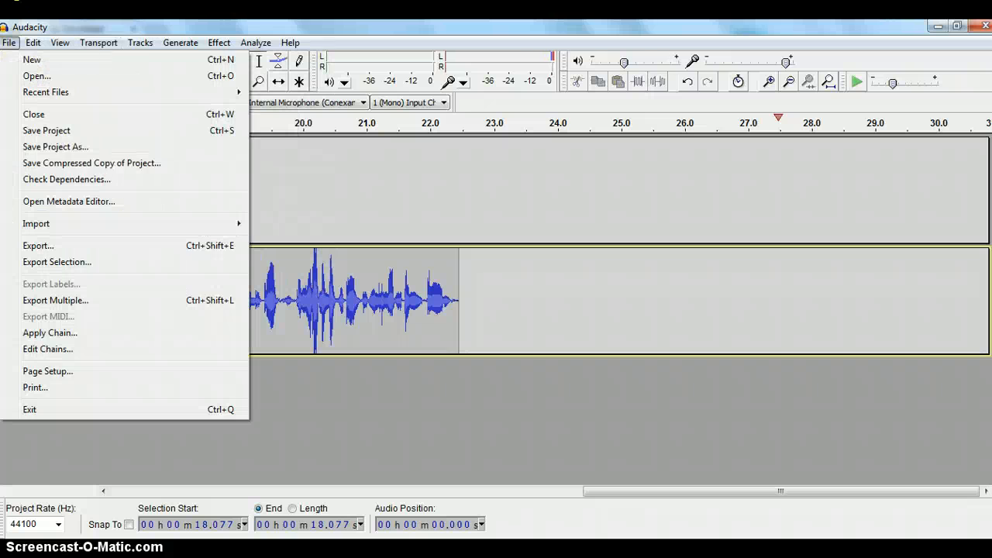
{"action": "left_click", "coordinate": [53, 147]}
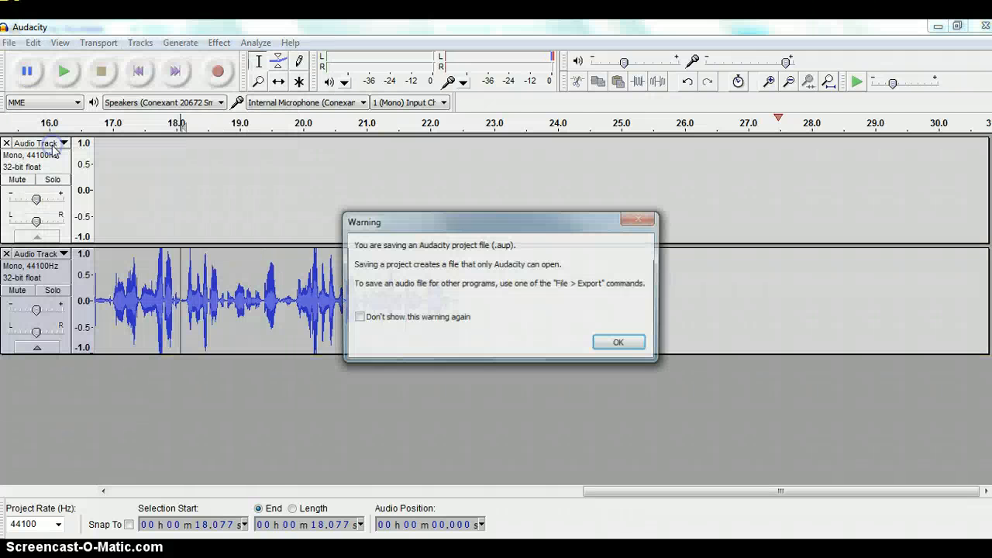
{"action": "left_click", "coordinate": [630, 342]}
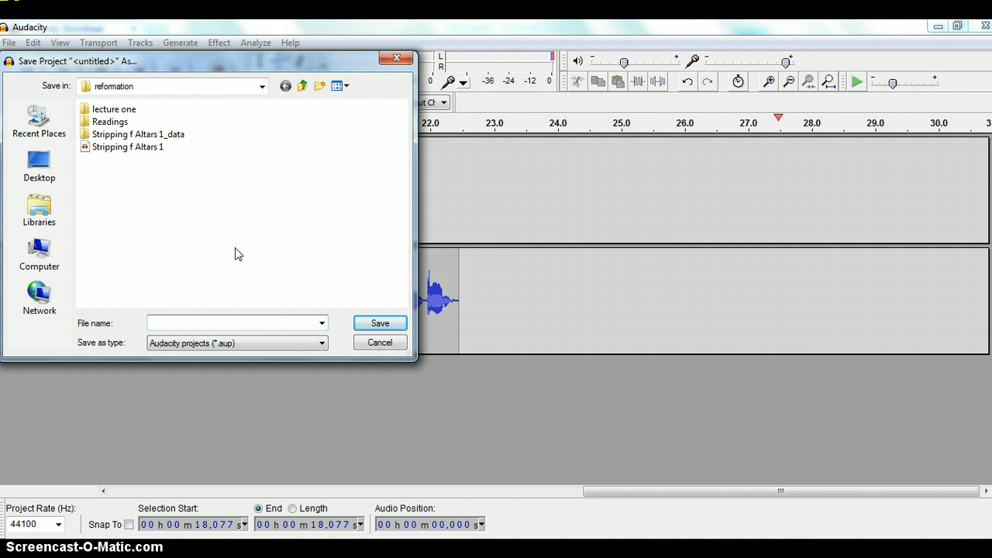
{"action": "type", "text": "demo reformation"}
{"action": "left_click", "coordinate": [377, 324]}
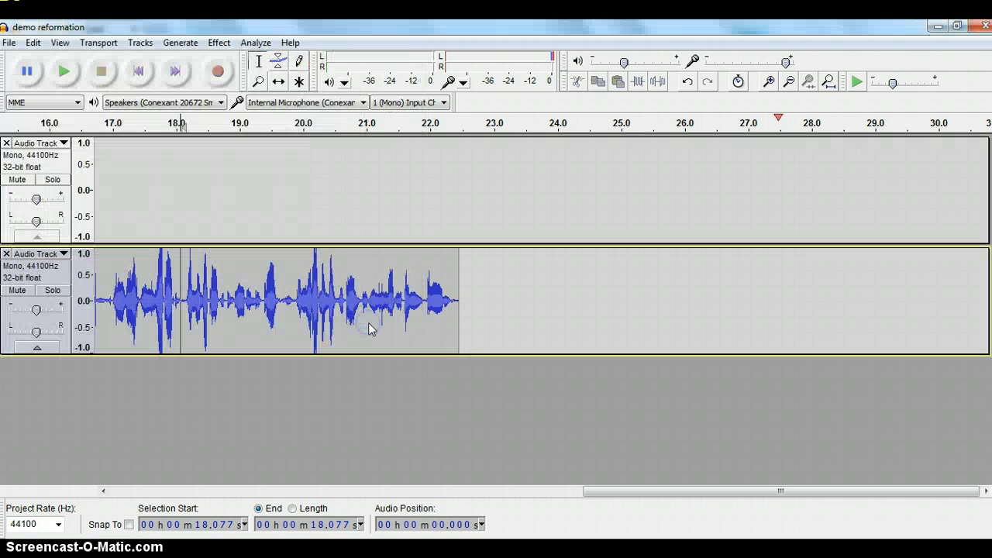
Export the audio as the MP3 file 'demo reformation', accepting the mono mixdown
{"action": "left_click", "coordinate": [10, 42]}
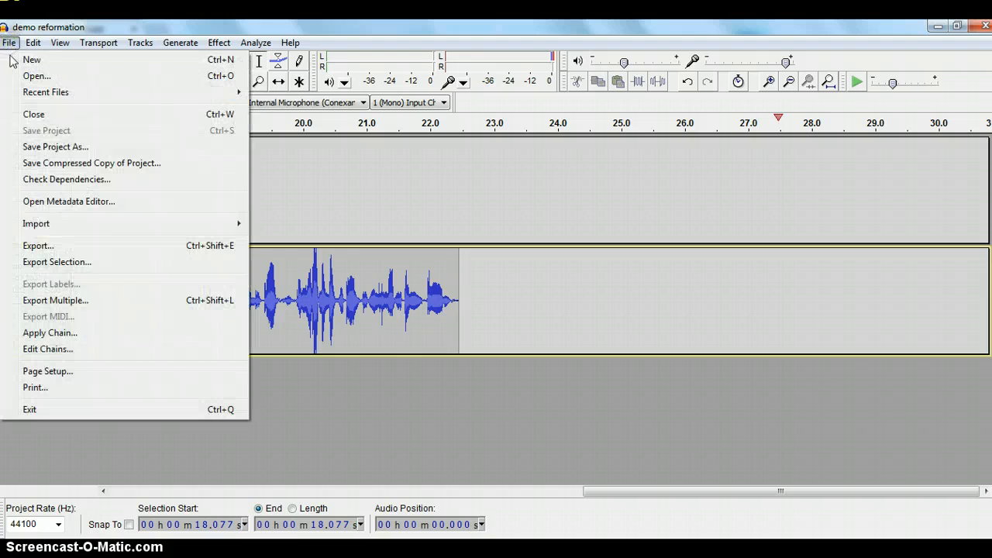
{"action": "left_click", "coordinate": [40, 247]}
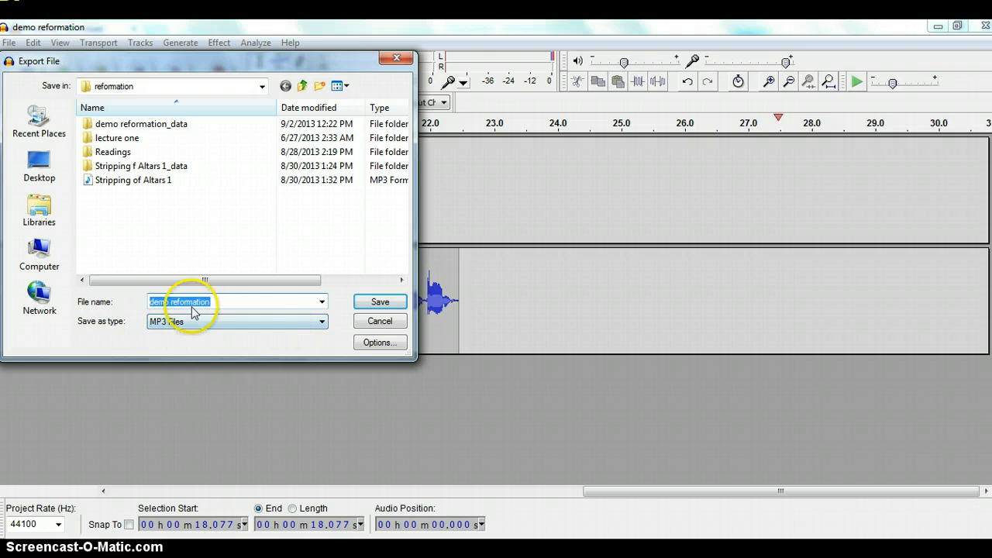
{"action": "left_click", "coordinate": [379, 304]}
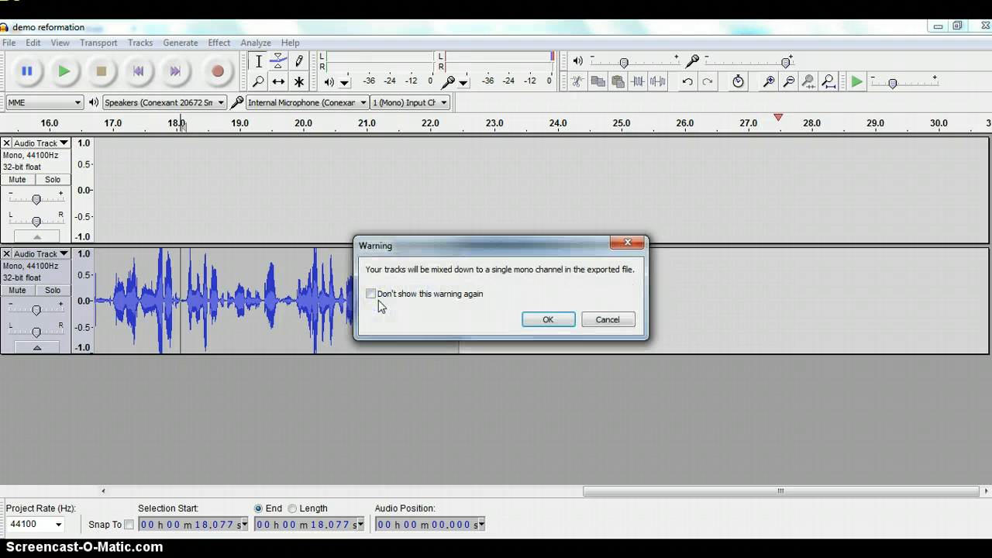
{"action": "left_click", "coordinate": [548, 321]}
{"action": "left_click", "coordinate": [548, 320]}
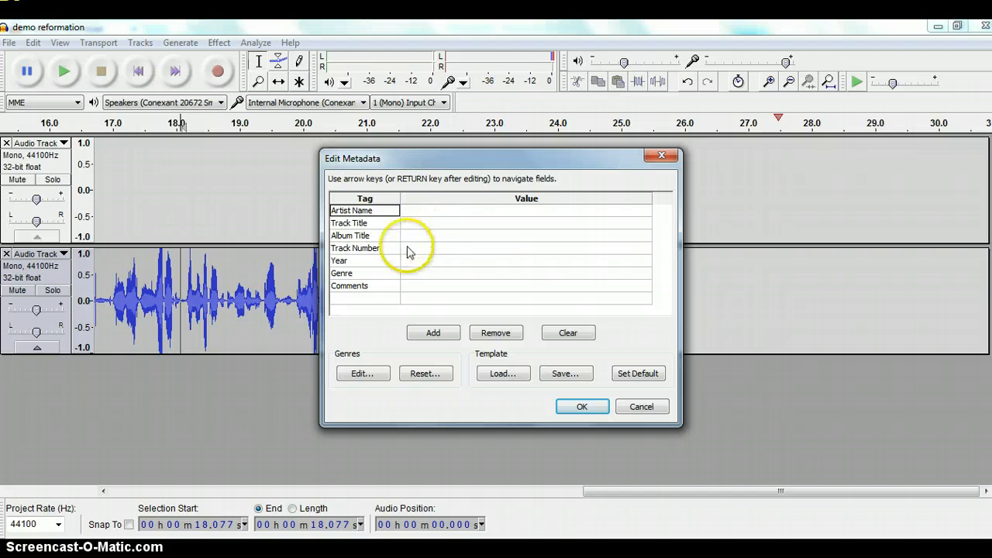
Fill in the artist's name and track title 'demo reformation' in the export metadata
{"action": "left_click", "coordinate": [415, 210]}
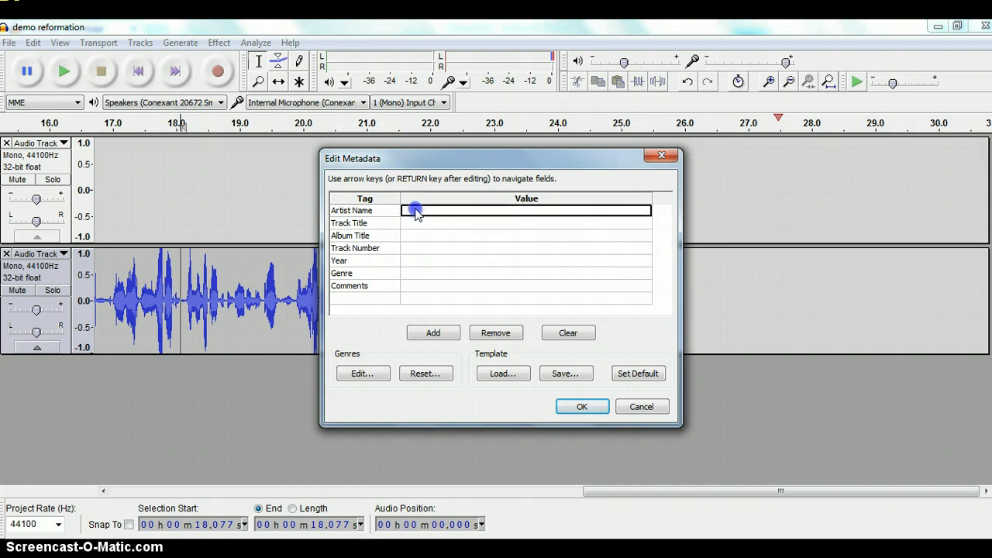
{"action": "type", "text": "T"}
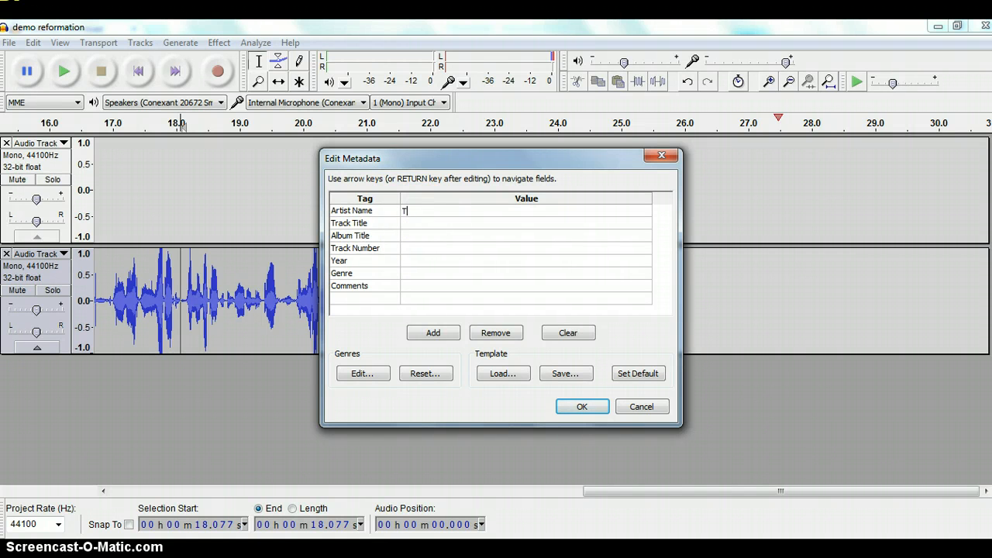
{"action": "type", "text": "racey-Anne Cooper"}
{"action": "left_click", "coordinate": [411, 224]}
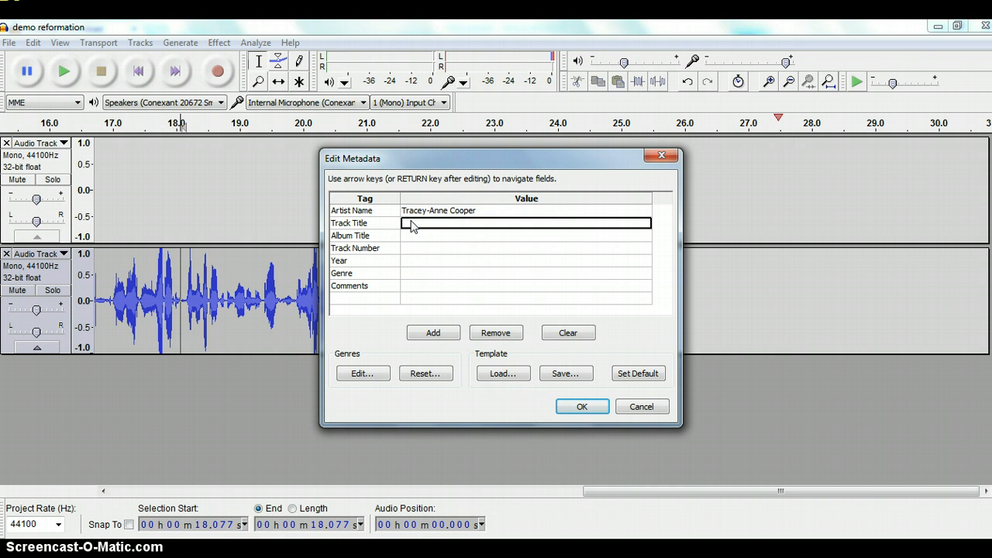
{"action": "type", "text": "dem"}
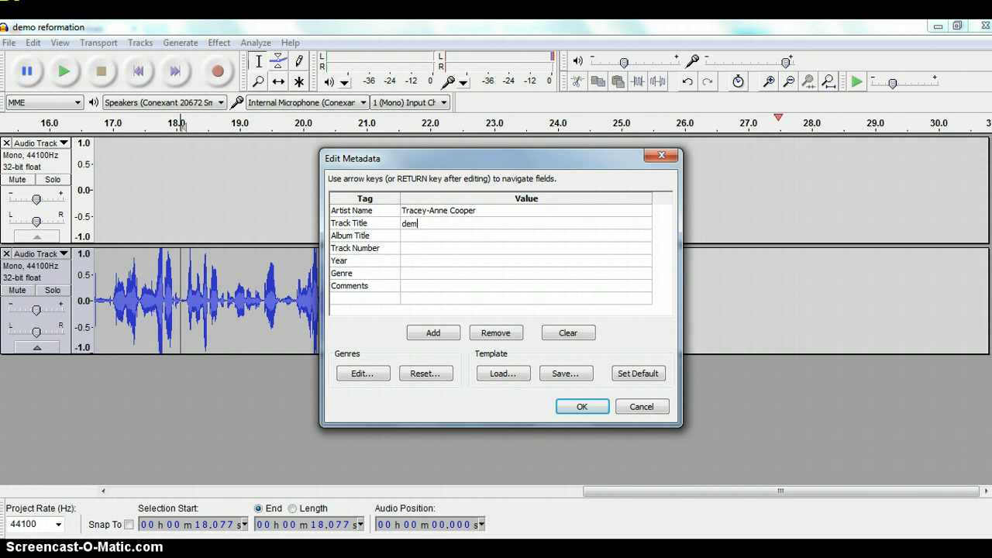
{"action": "type", "text": "o reformation"}
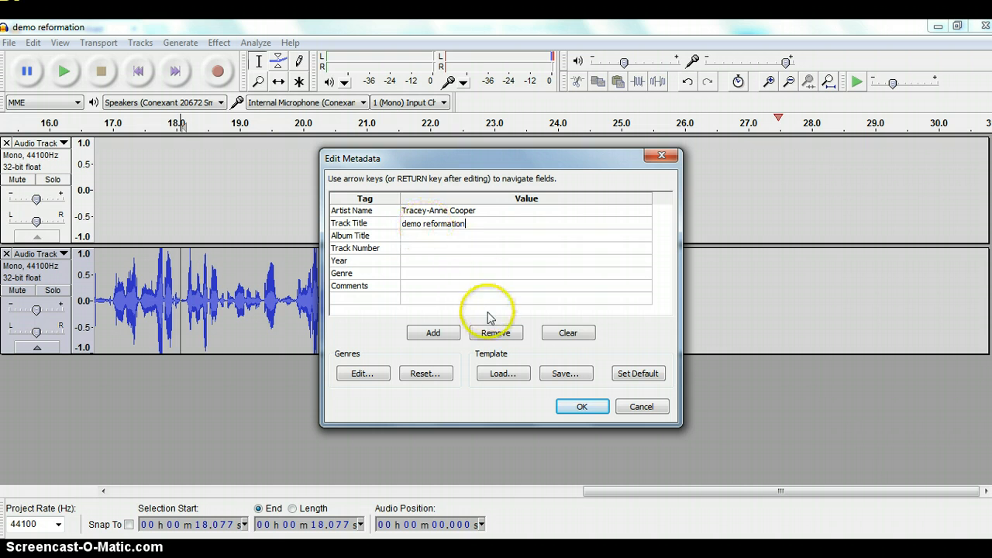
{"action": "left_click", "coordinate": [575, 410]}
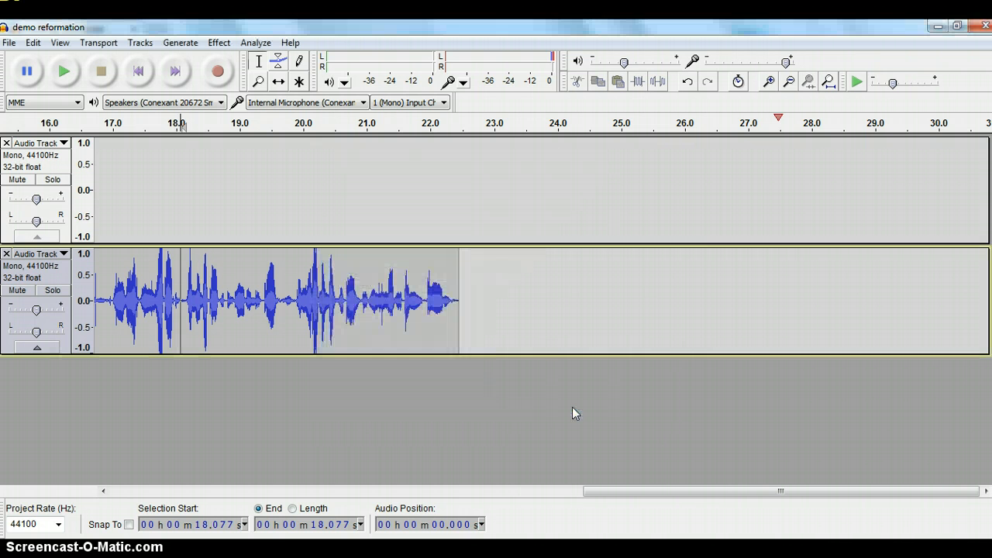